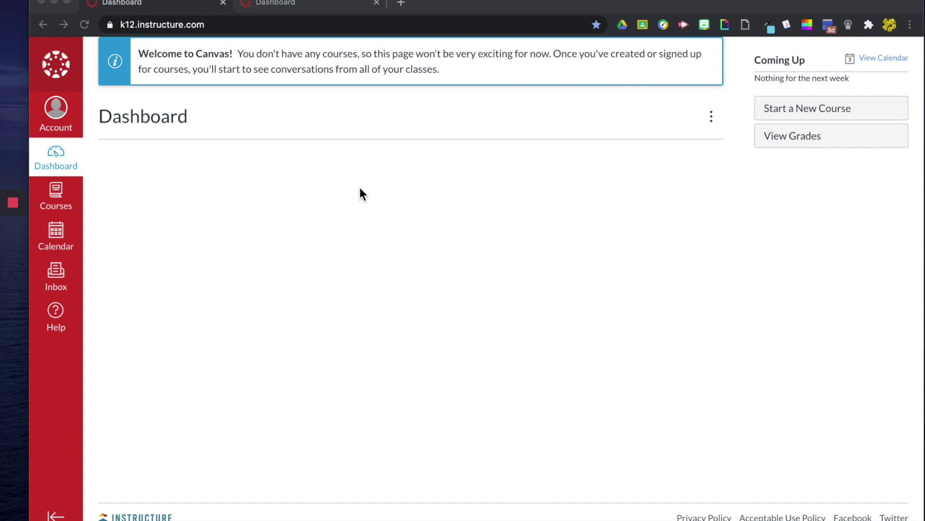
Open the new course form from the dashboard, then close it without creating a course.
click(784, 109)
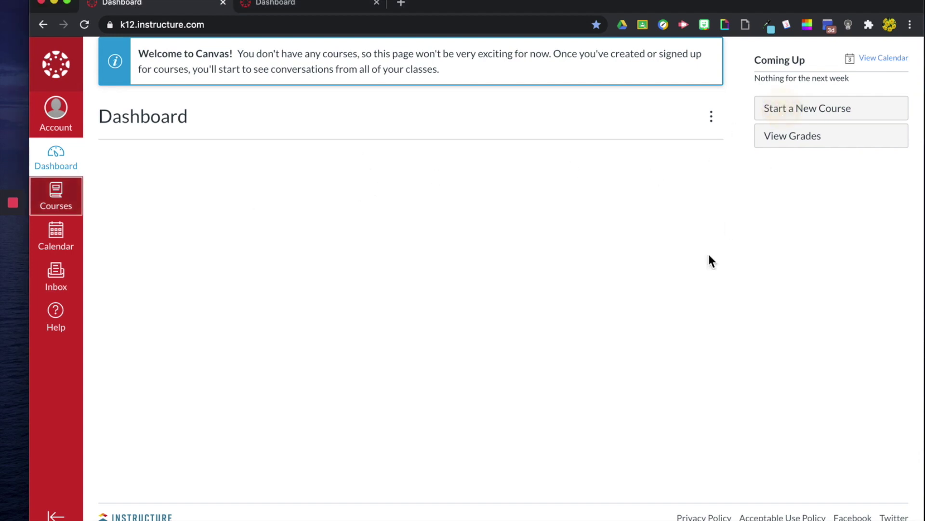
click(816, 121)
click(499, 253)
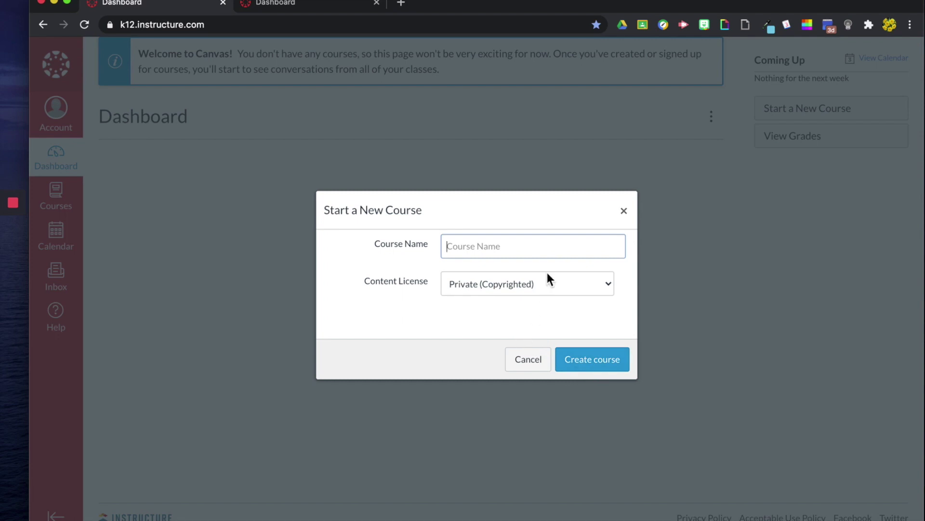
click(624, 212)
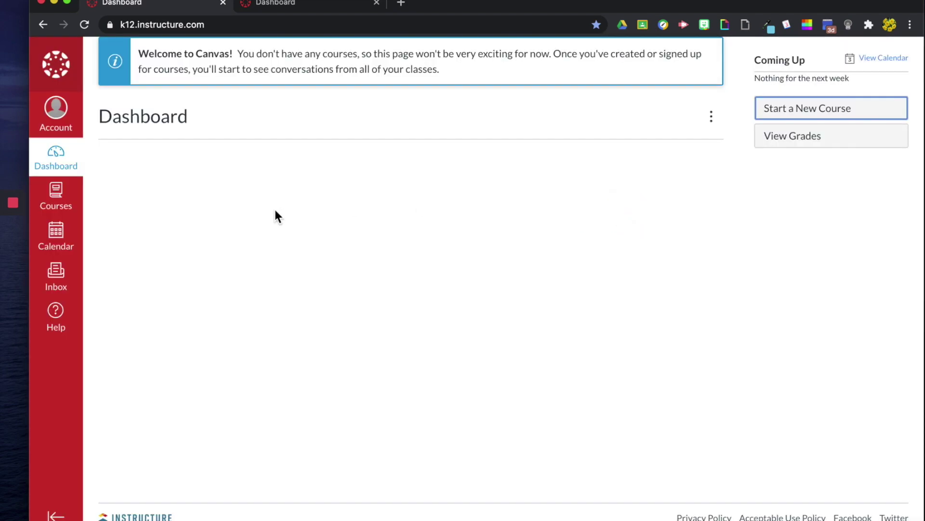
Create a course named 'Workroom' from the All Courses page.
click(65, 201)
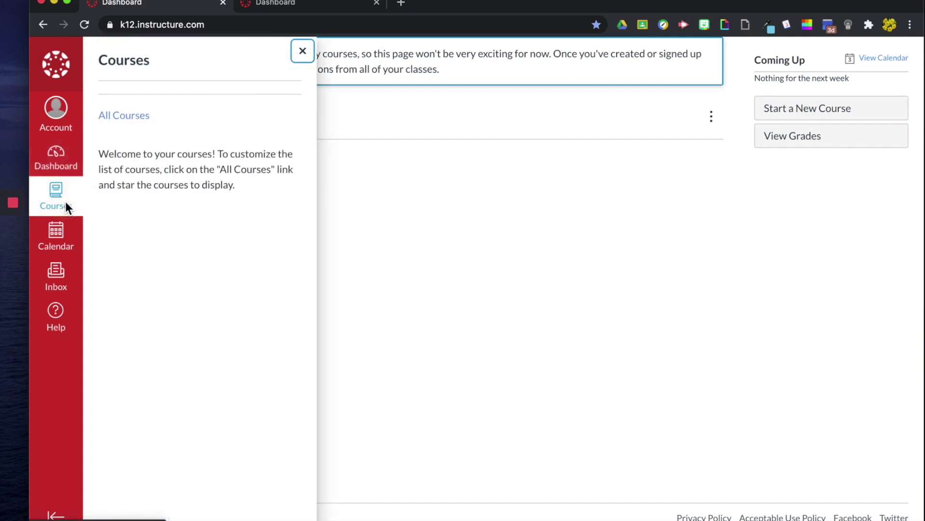
click(120, 115)
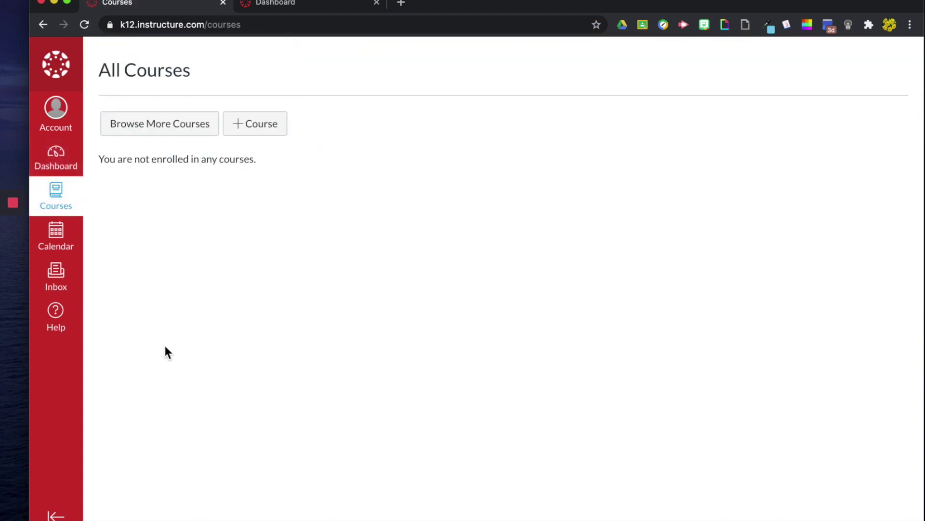
click(244, 128)
click(480, 244)
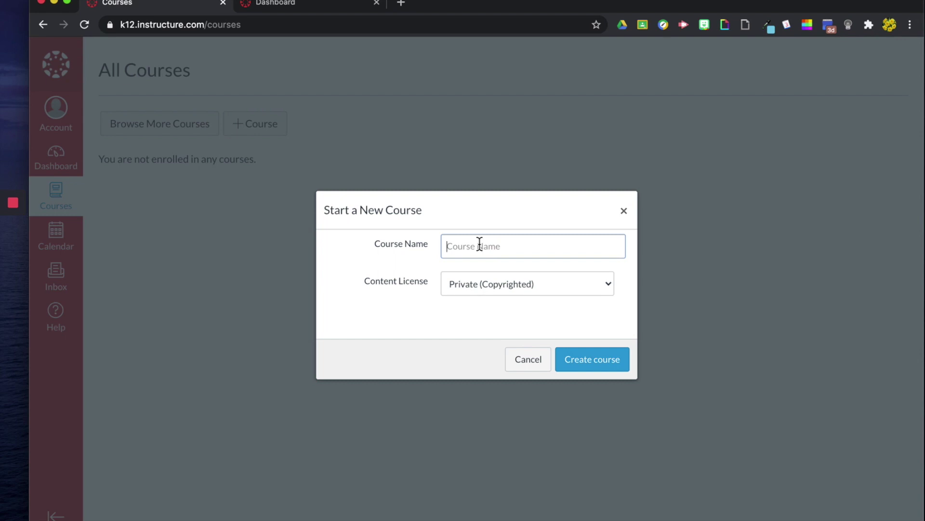
text(Workroom)
click(595, 365)
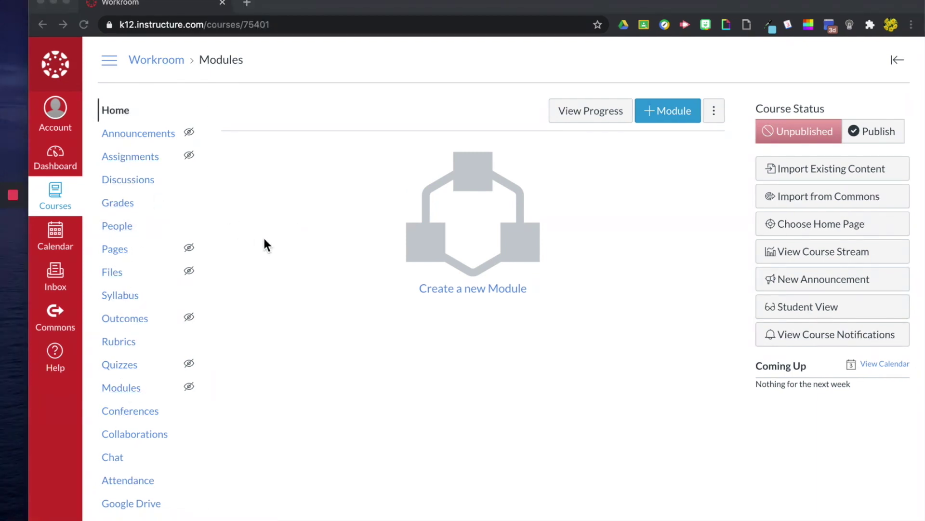
click(54, 154)
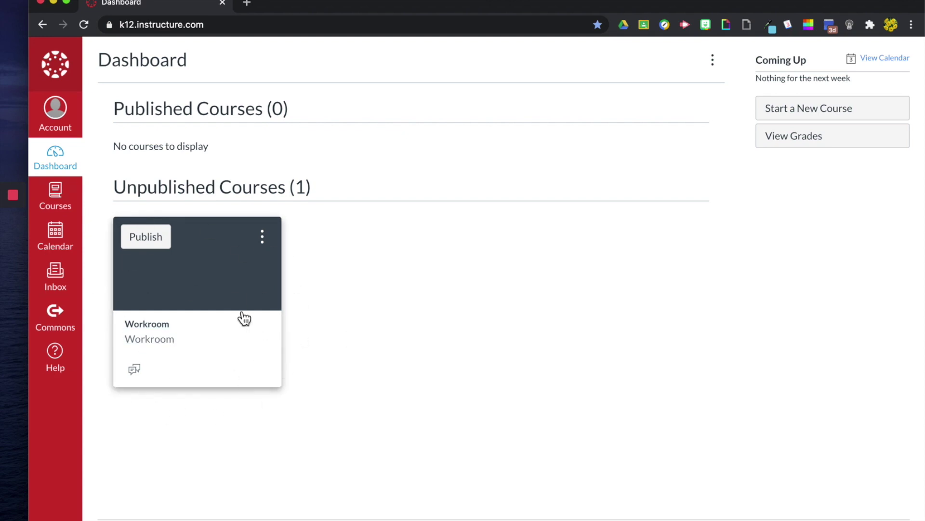
click(152, 339)
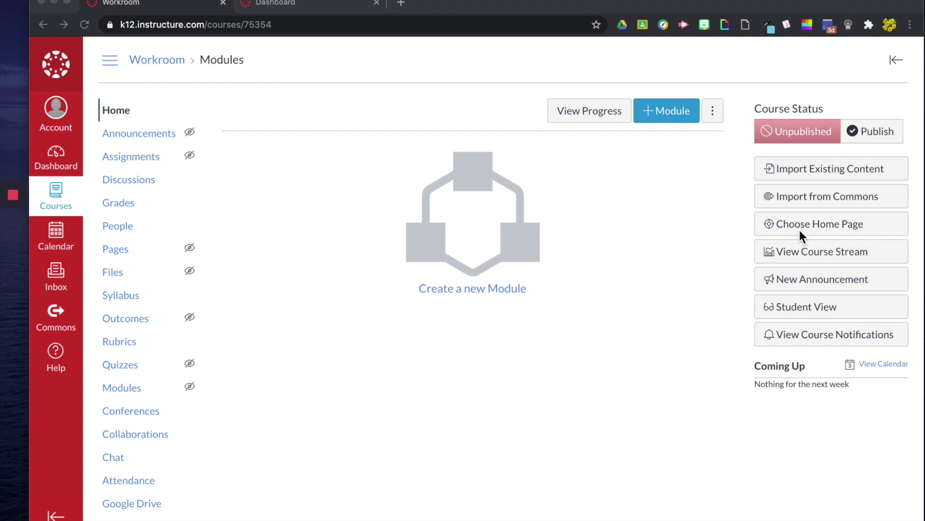
click(800, 230)
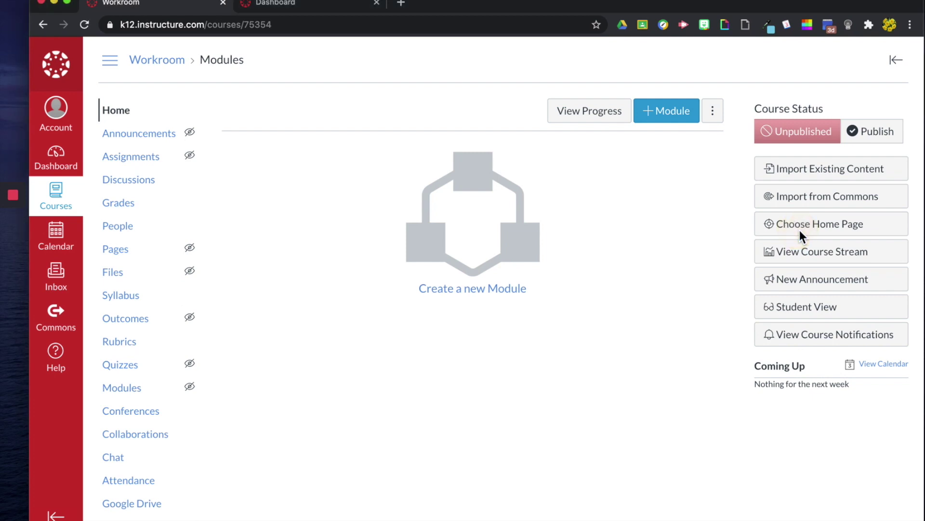
Open the home page choices, try Course Modules and Pages Front Page, and settle on Course Activity Stream.
click(798, 226)
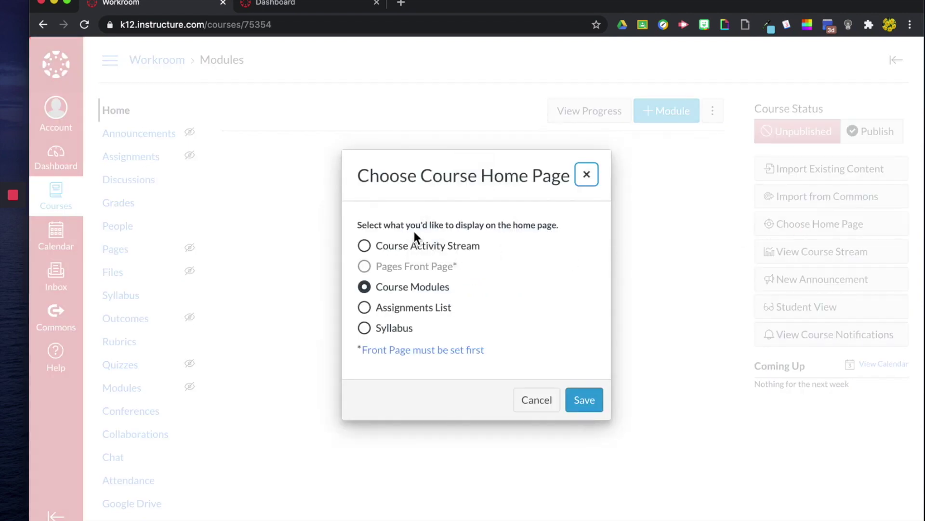
drag(359, 177, 561, 181)
click(586, 250)
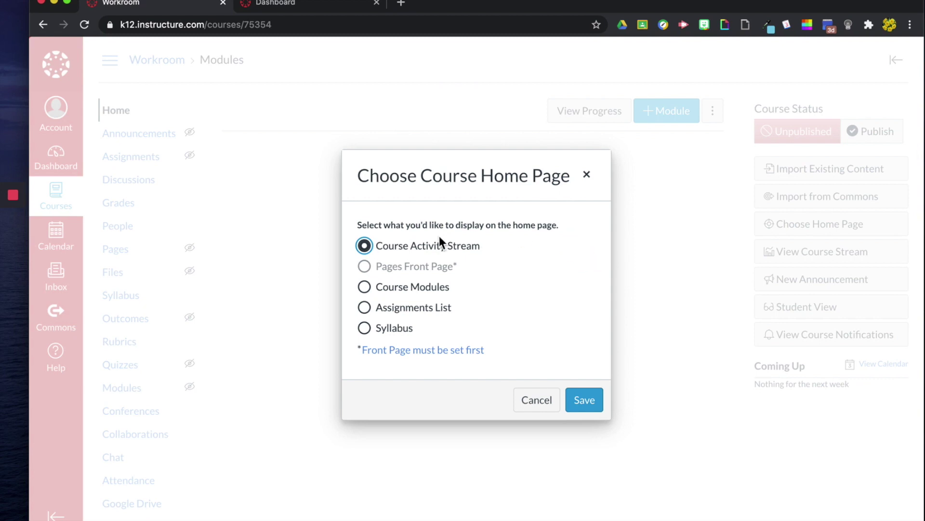
drag(376, 266, 485, 266)
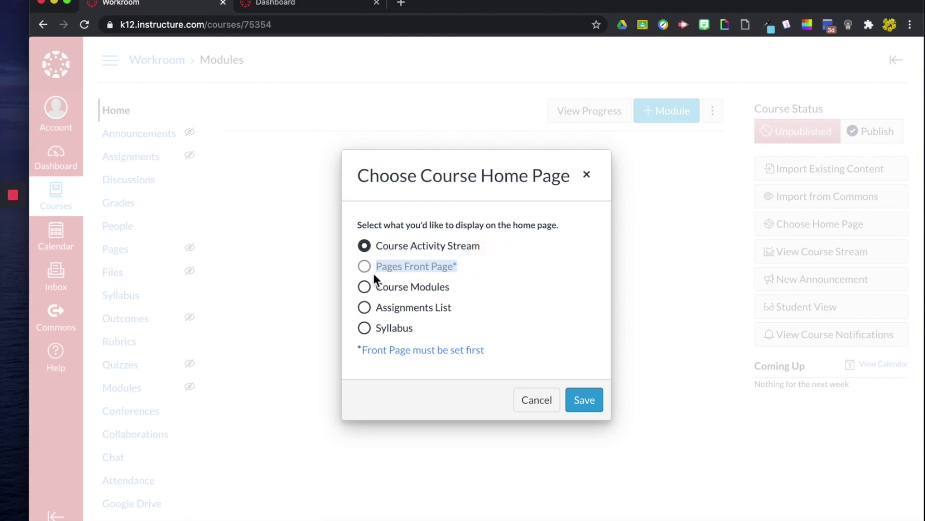
click(531, 286)
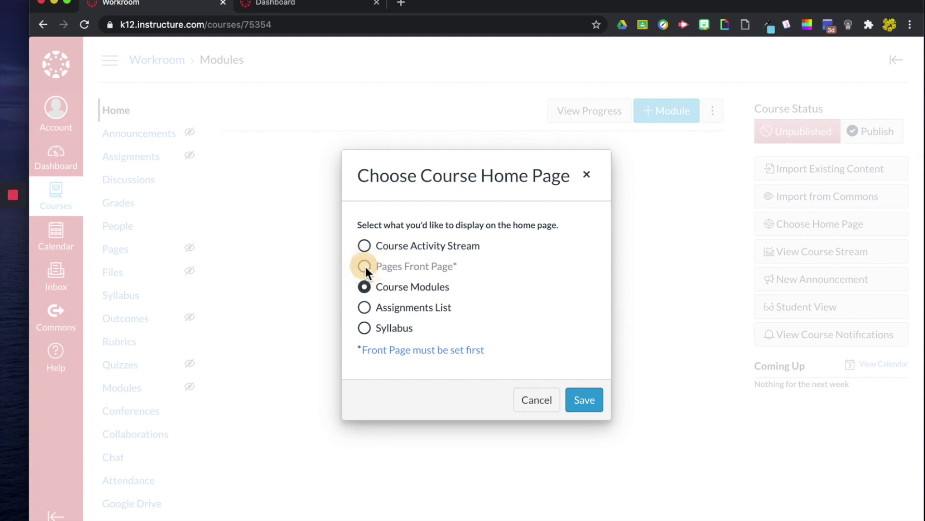
click(508, 291)
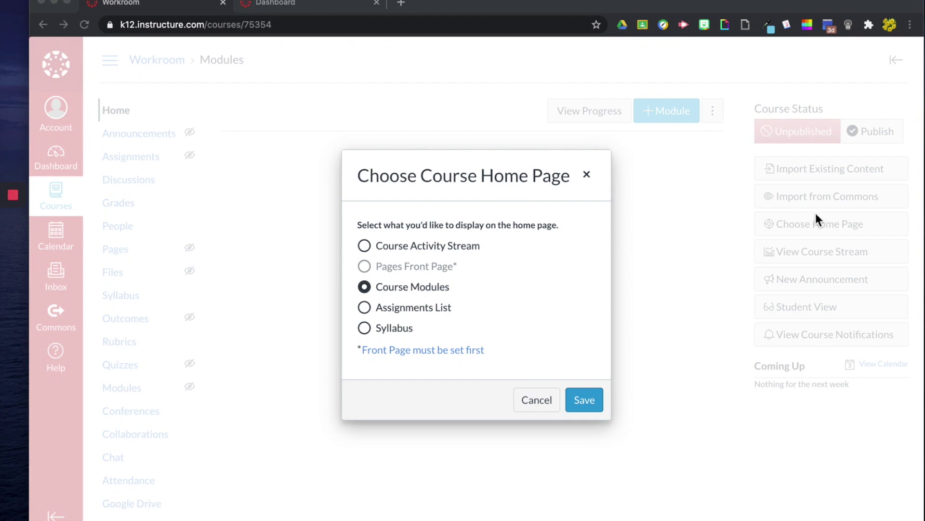
click(382, 272)
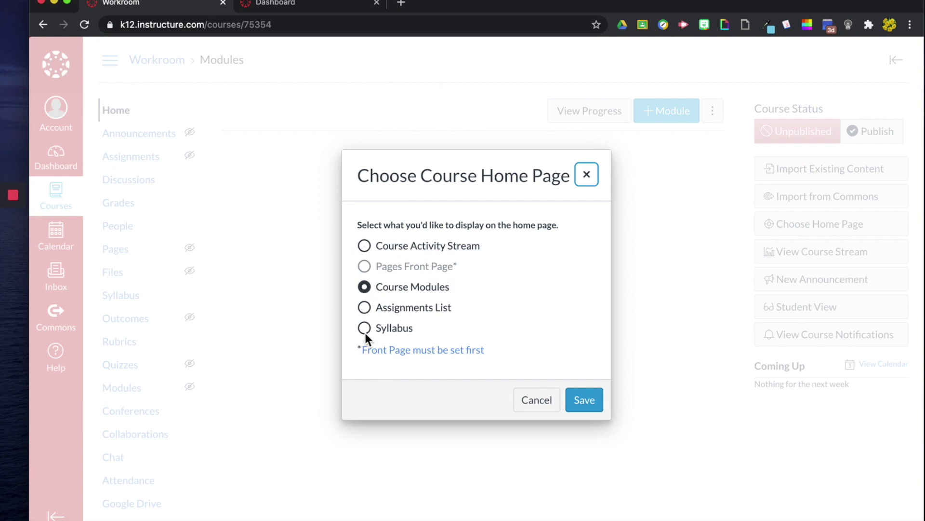
click(366, 247)
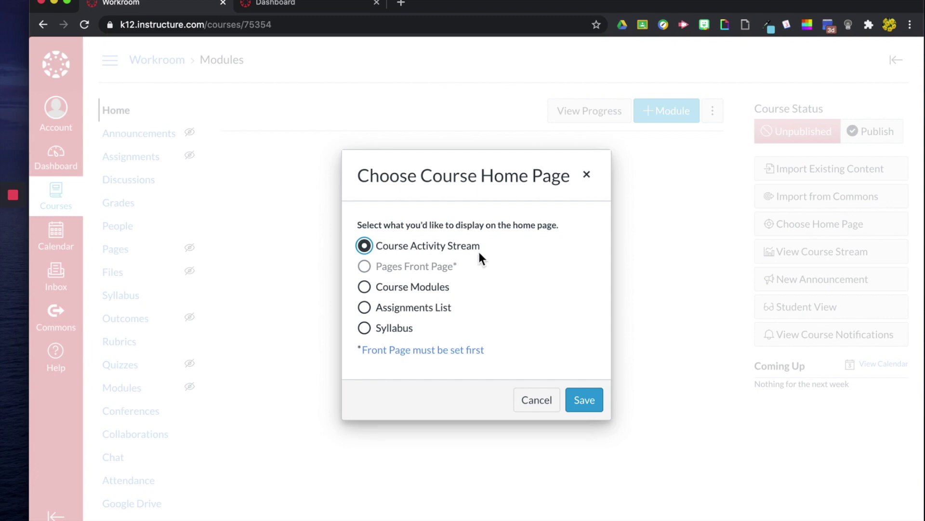
Switch the home page choice from Course Activity Stream to Course Modules.
drag(375, 247, 511, 250)
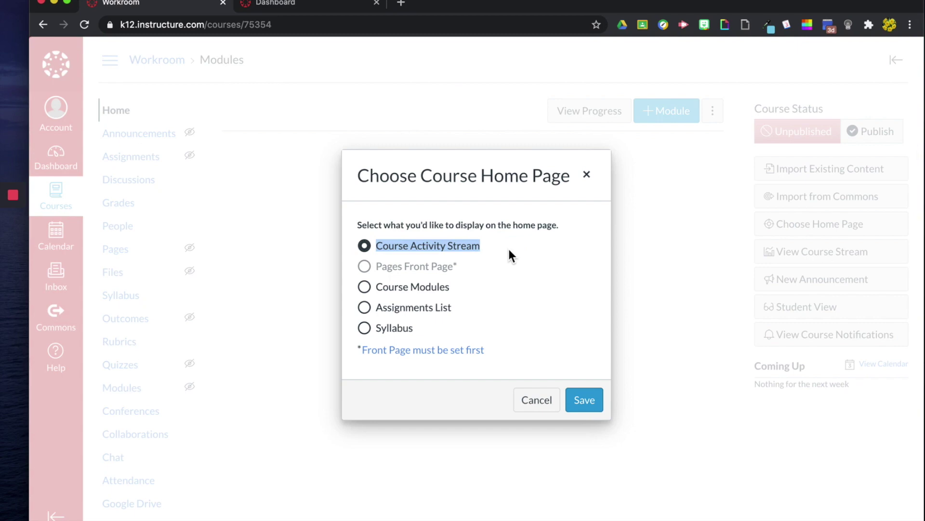
click(365, 287)
drag(376, 289, 463, 294)
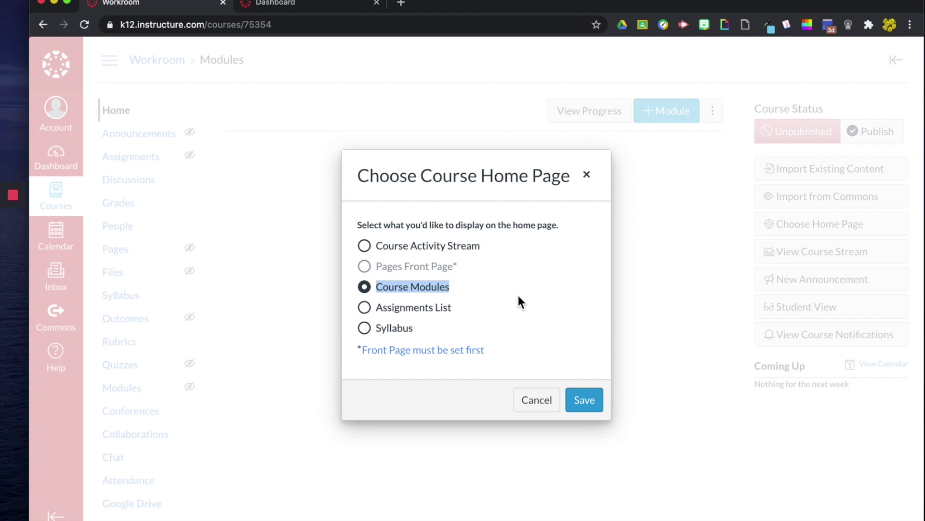
click(407, 293)
drag(382, 292, 461, 289)
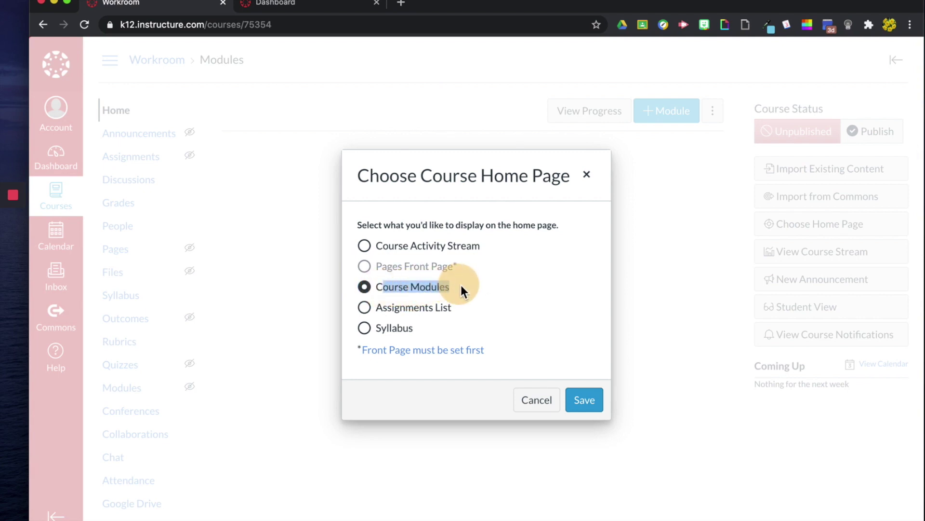
click(377, 292)
drag(377, 291, 476, 295)
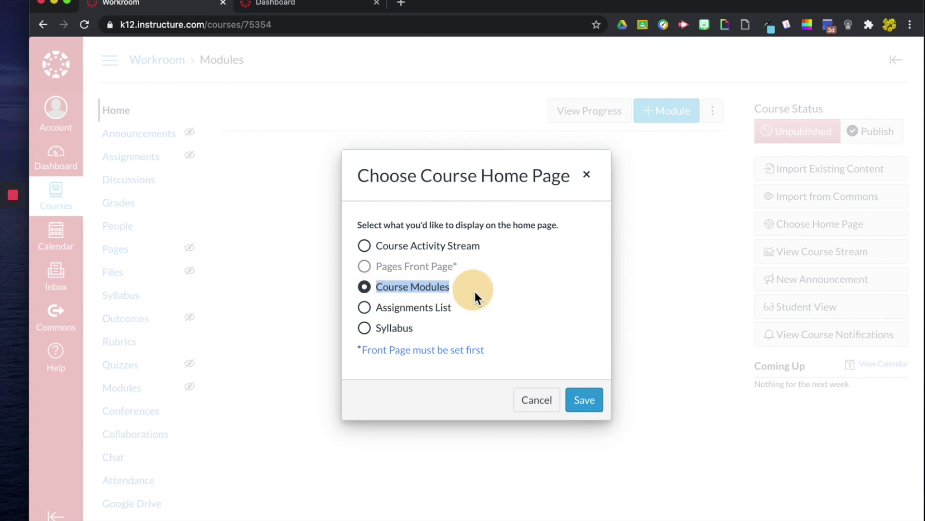
Try Assignments List as the home page, then return the choice to Course Modules.
click(568, 326)
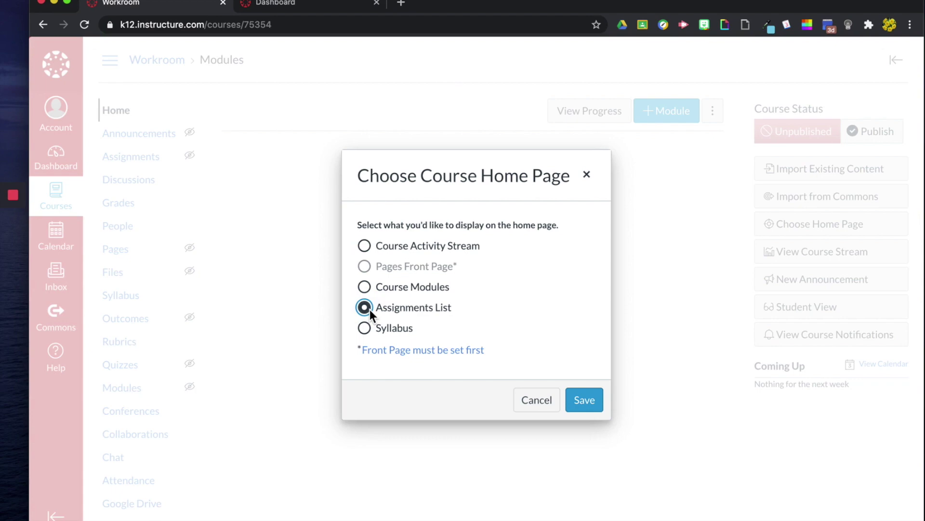
key(Up)
click(372, 310)
drag(376, 308, 496, 310)
click(496, 310)
click(379, 288)
drag(379, 288, 462, 288)
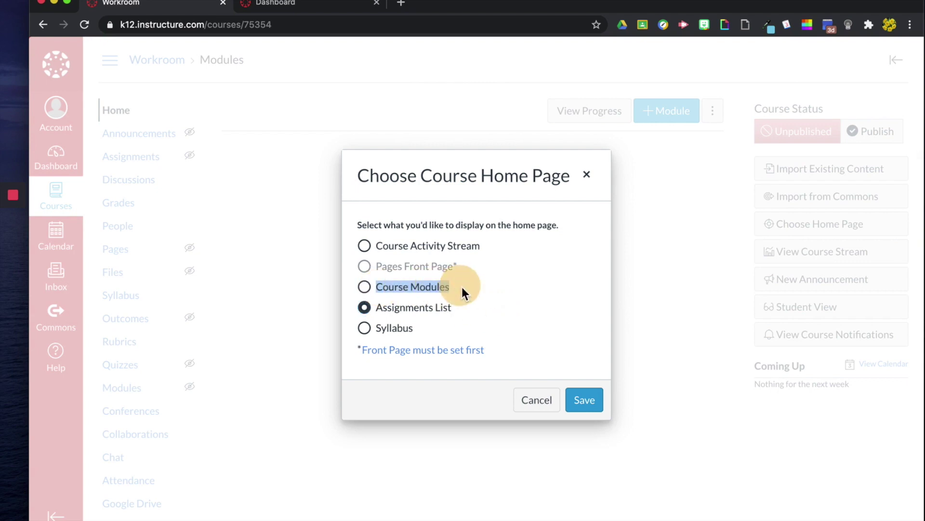
click(488, 287)
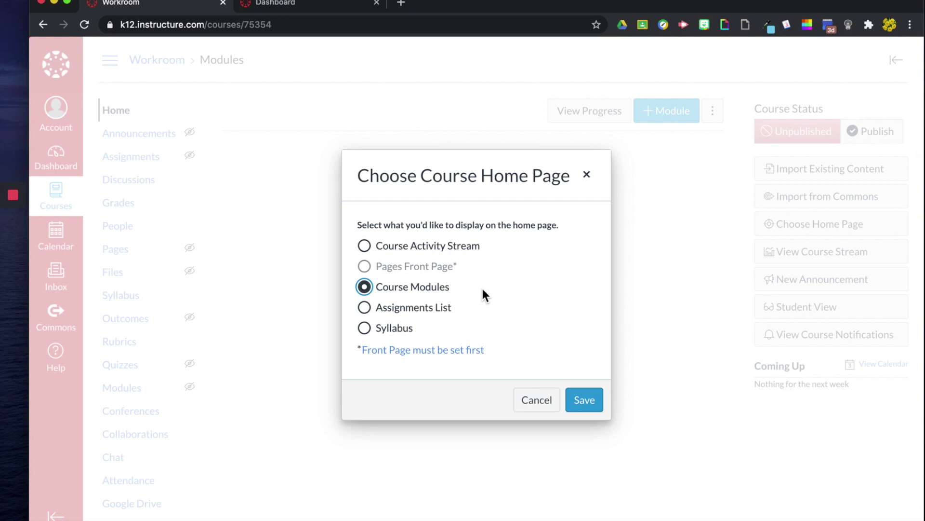
Select Syllabus and close the Choose Course Home Page dialog.
double_click(394, 327)
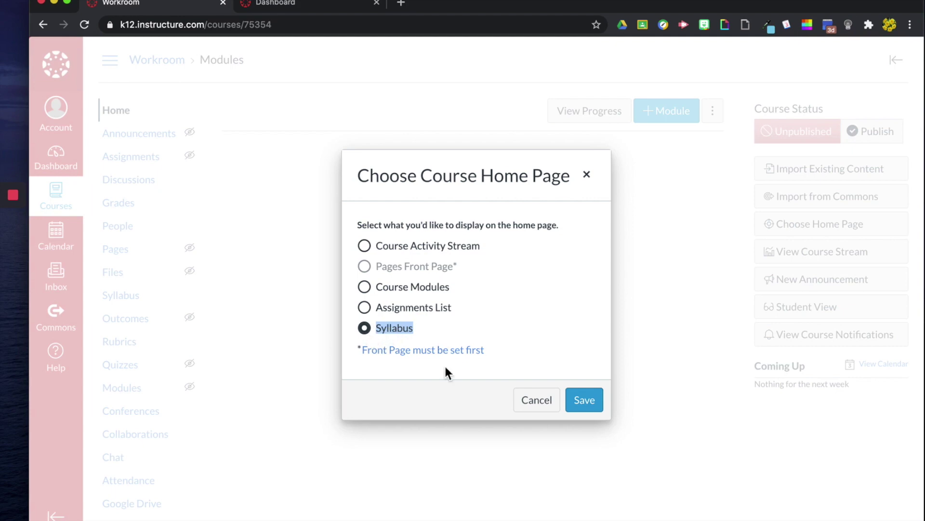
click(420, 333)
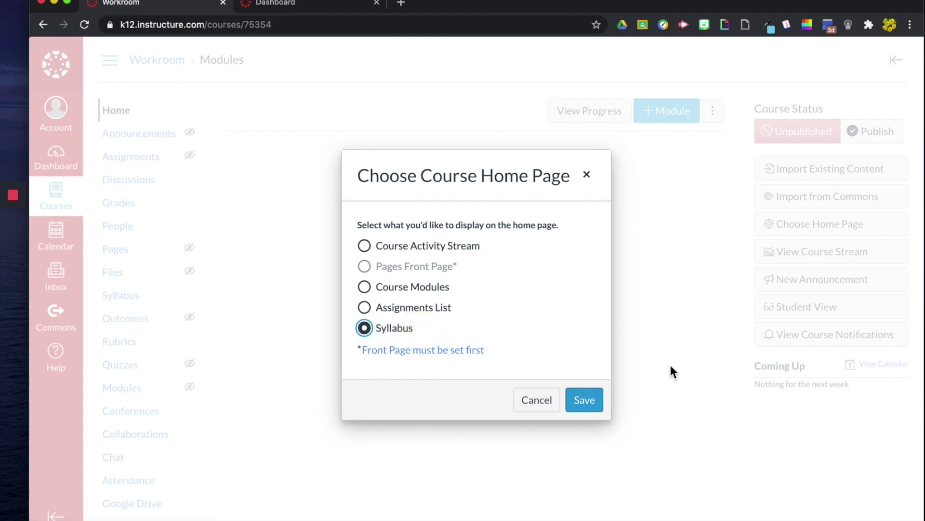
click(584, 404)
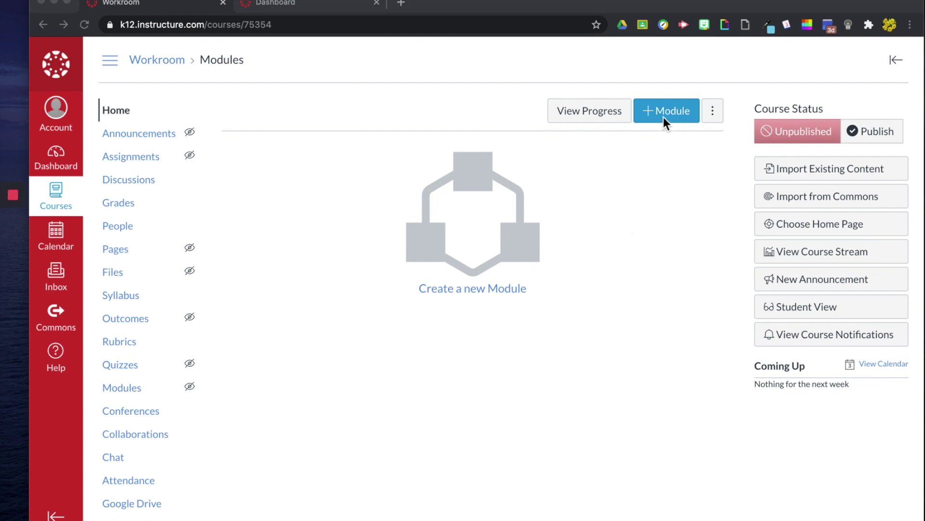
Start a new module and name it 'Module 1' after briefly trying 'Week 1'.
click(651, 115)
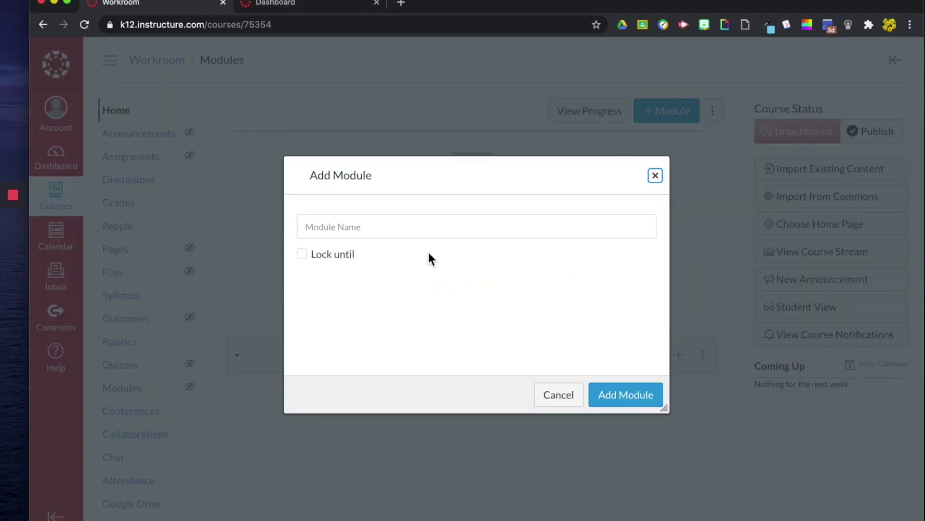
click(363, 231)
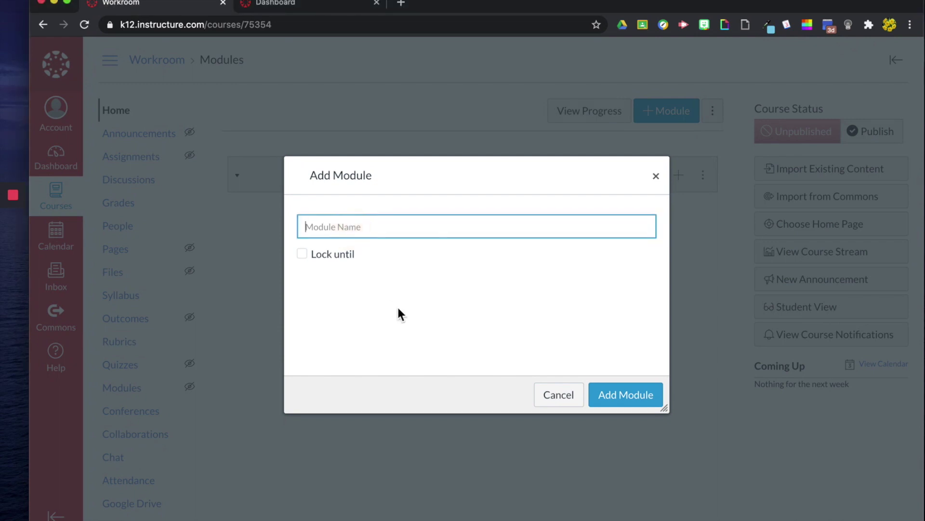
text(Module 1)
click(409, 268)
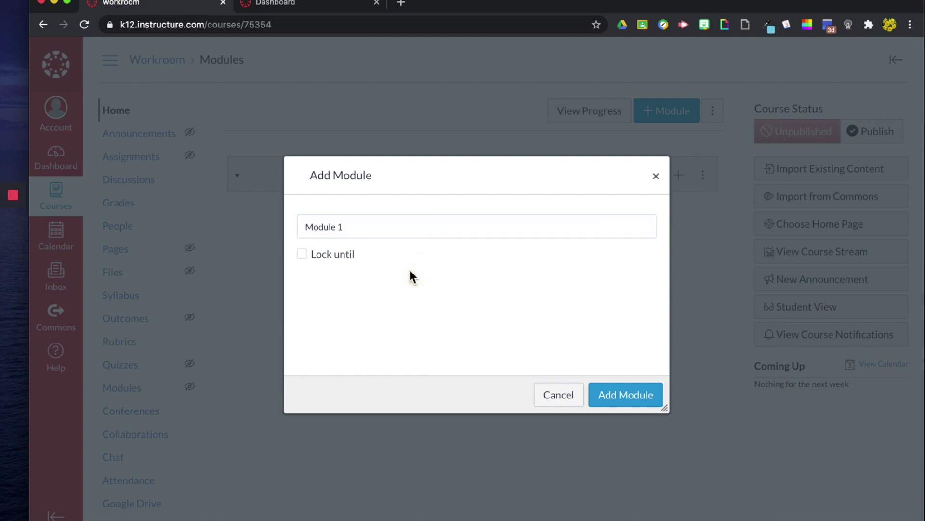
drag(306, 229, 392, 233)
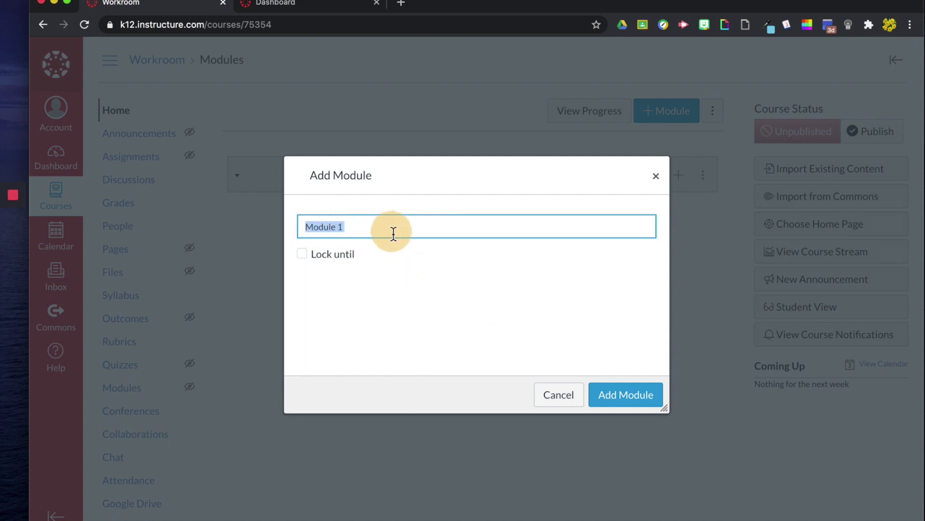
click(413, 273)
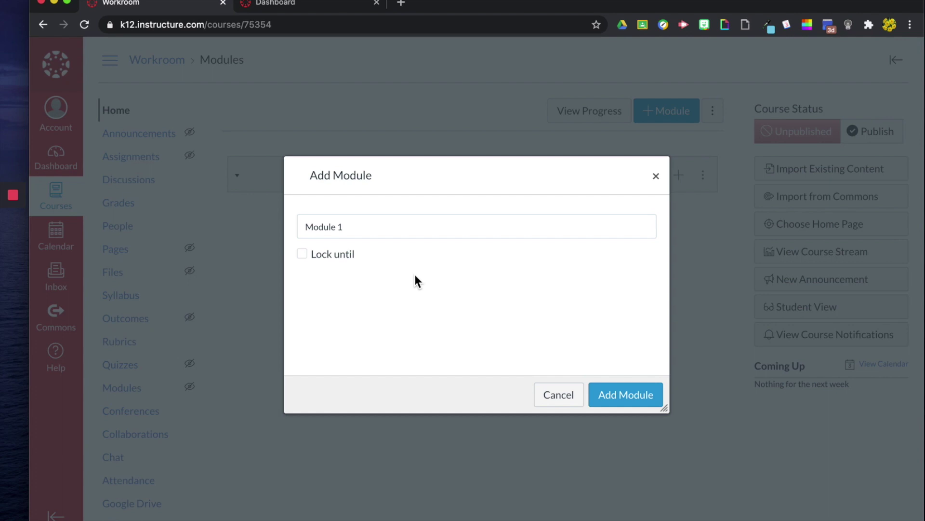
triple_click(365, 225)
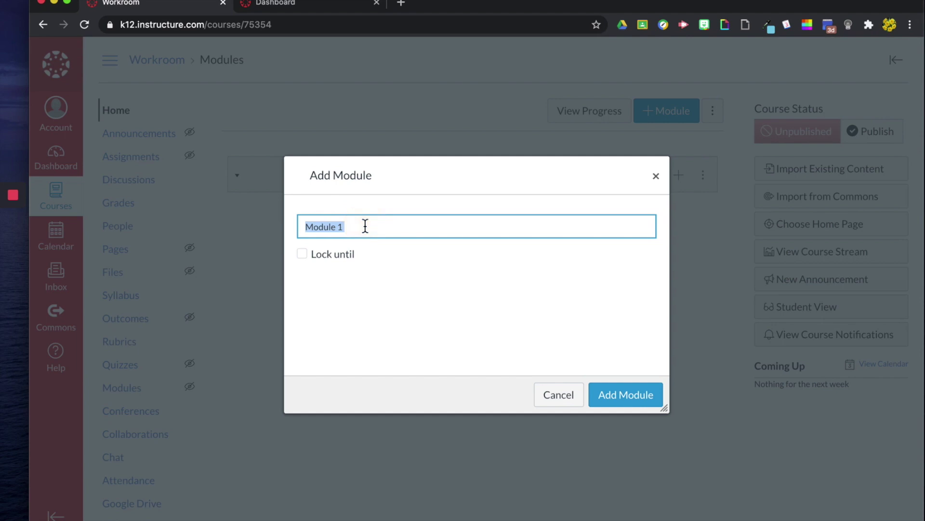
text(Week 1)
key(super+a)
key(BackSpace)
text(Module 1)
Leave Lock until unchecked after trying it, create Module 1, and start adding an item.
click(301, 253)
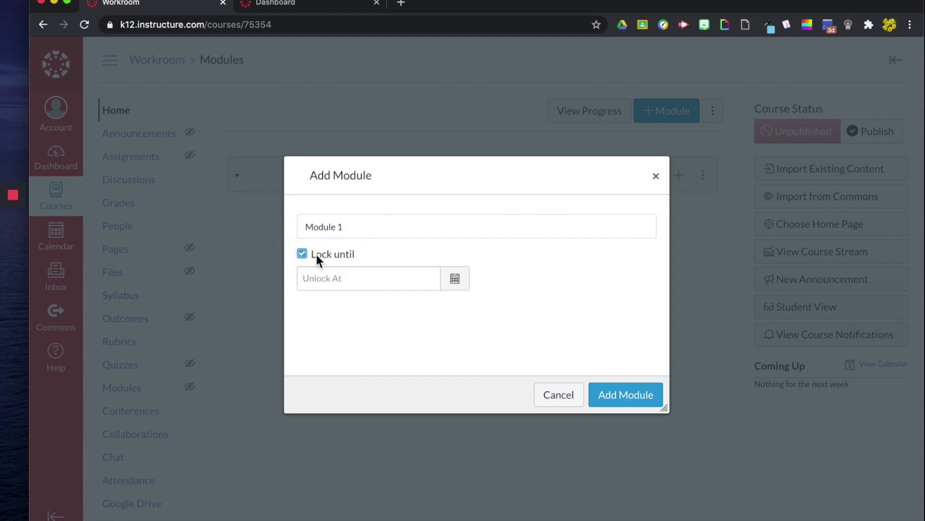
click(340, 279)
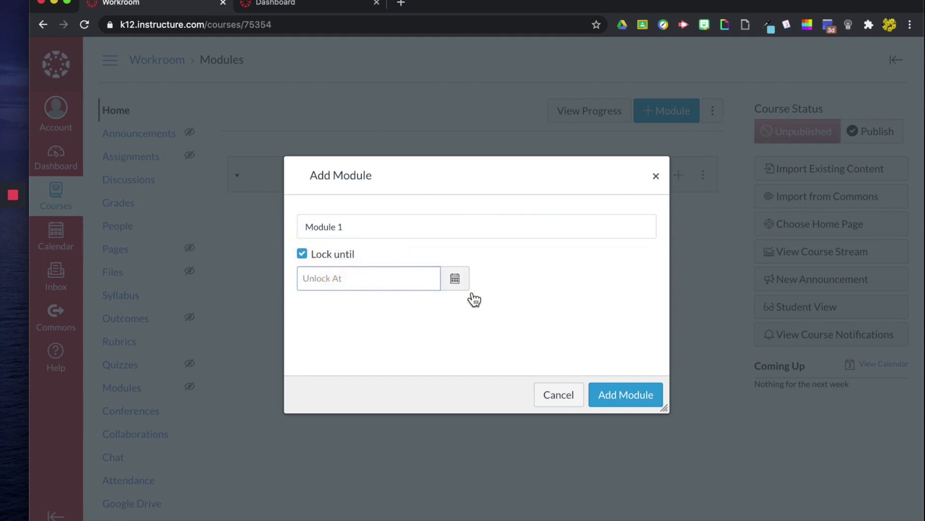
click(457, 280)
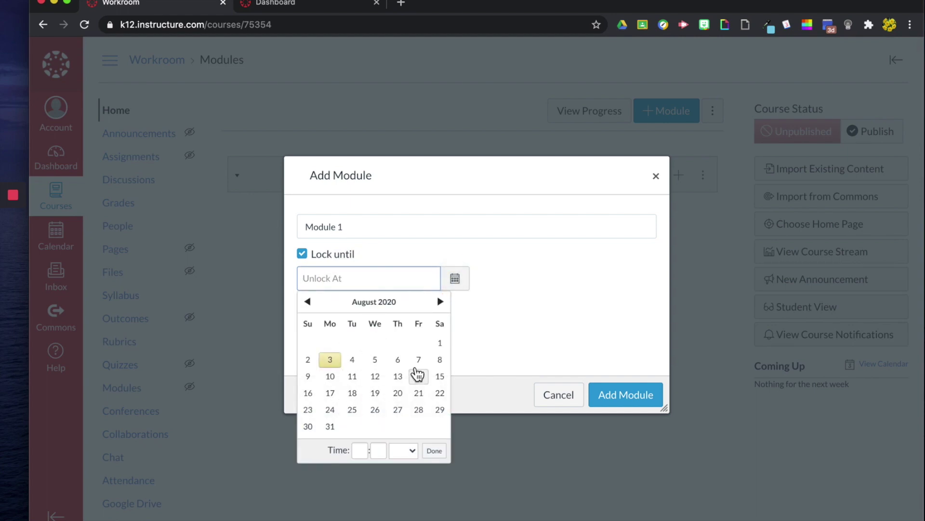
click(514, 296)
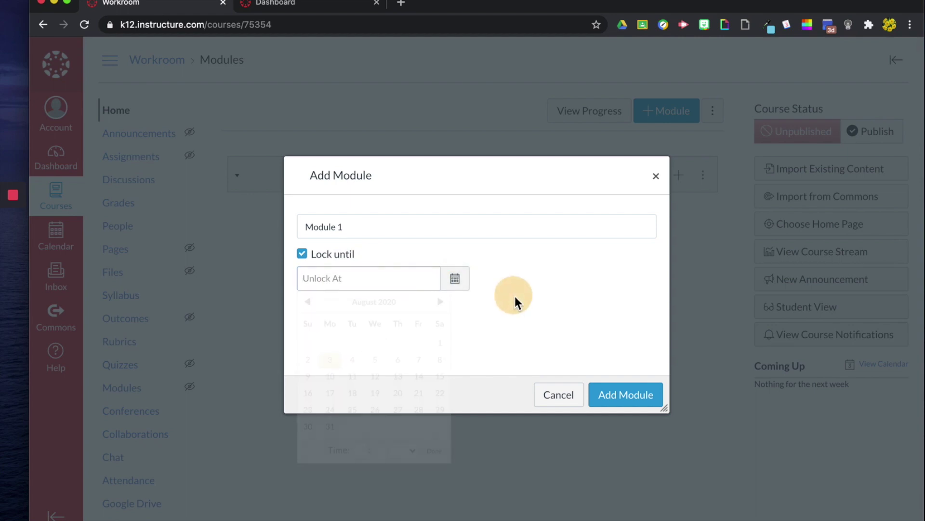
click(303, 255)
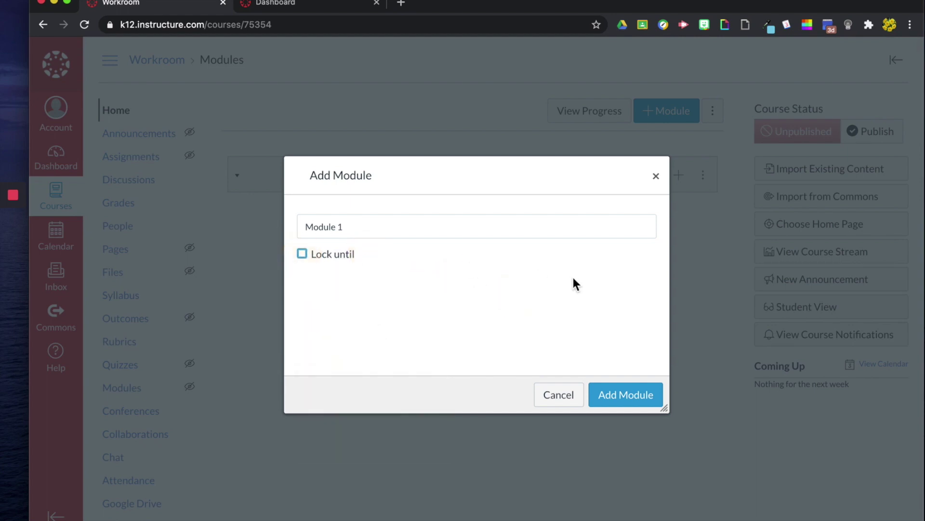
click(626, 396)
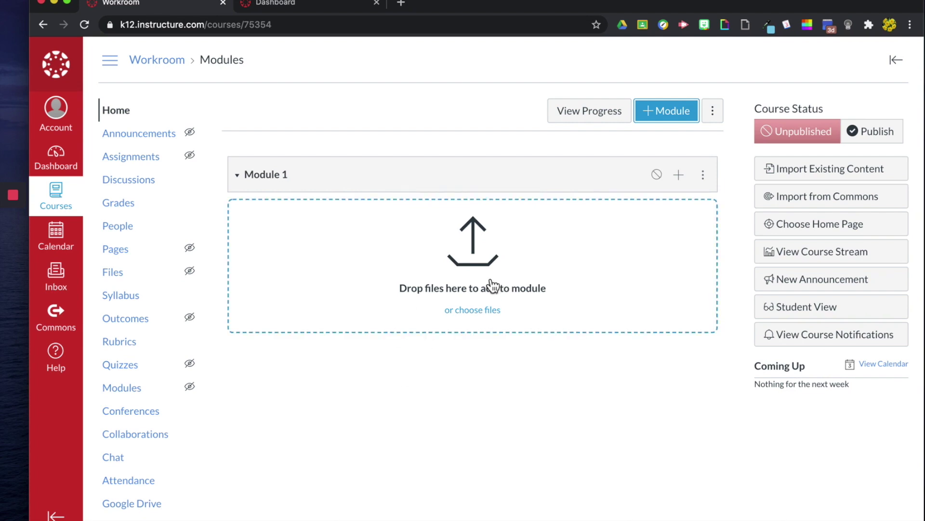
click(679, 175)
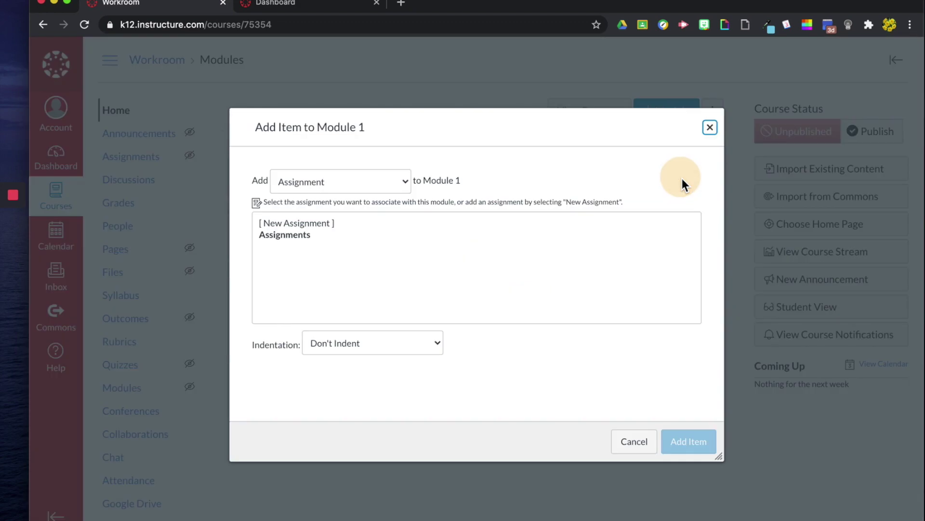
click(380, 189)
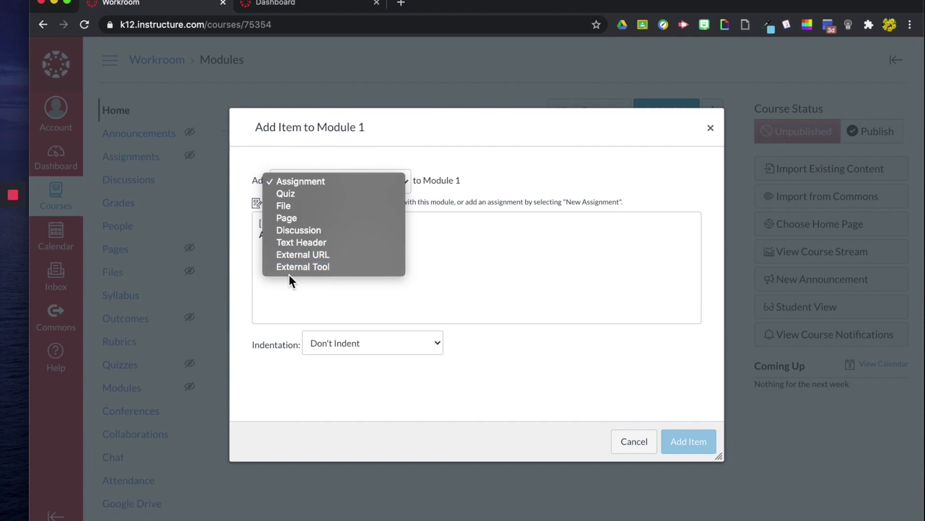
click(317, 270)
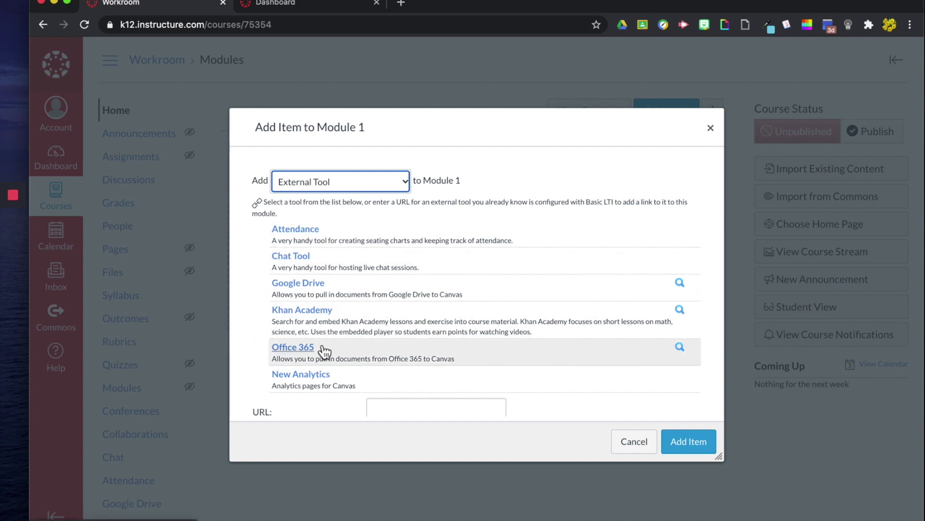
scroll(325, 352, down, 2)
scroll(325, 352, up, 2)
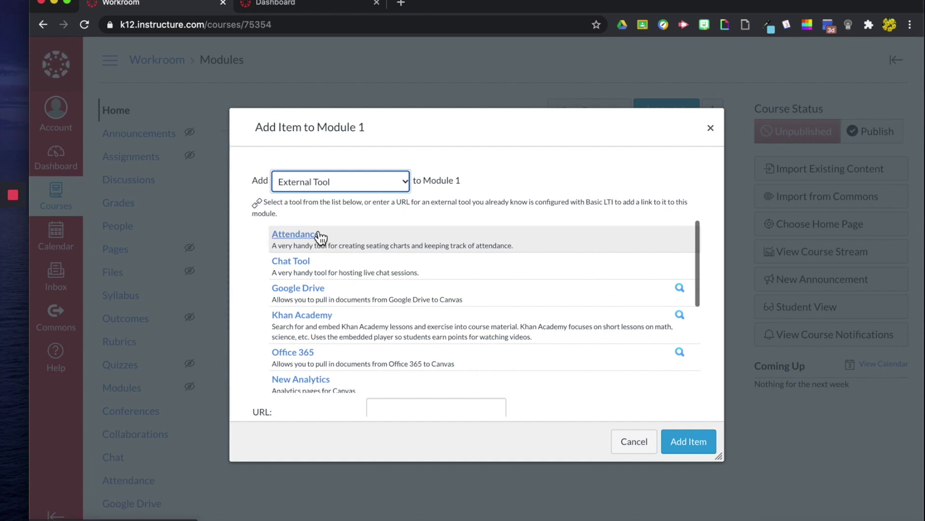
scroll(323, 246, down, 1)
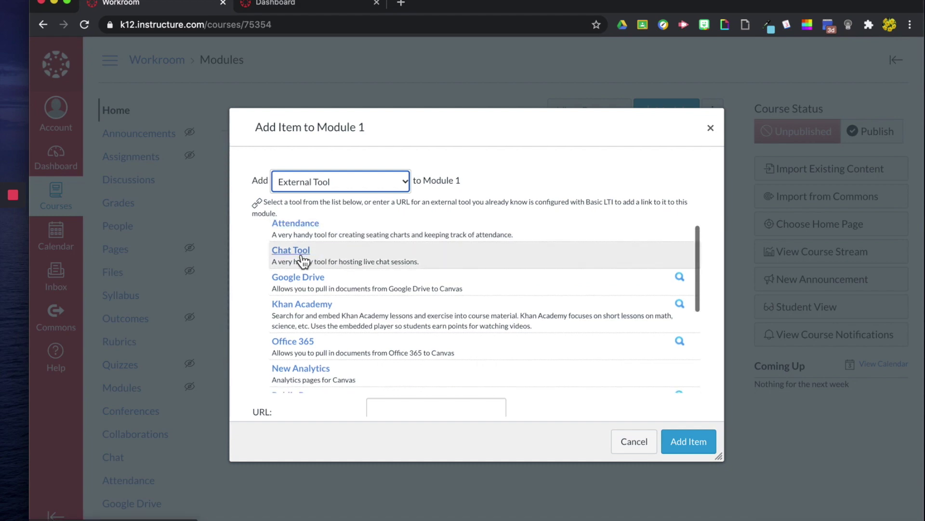
scroll(300, 250, down, 2)
scroll(300, 250, down, 1)
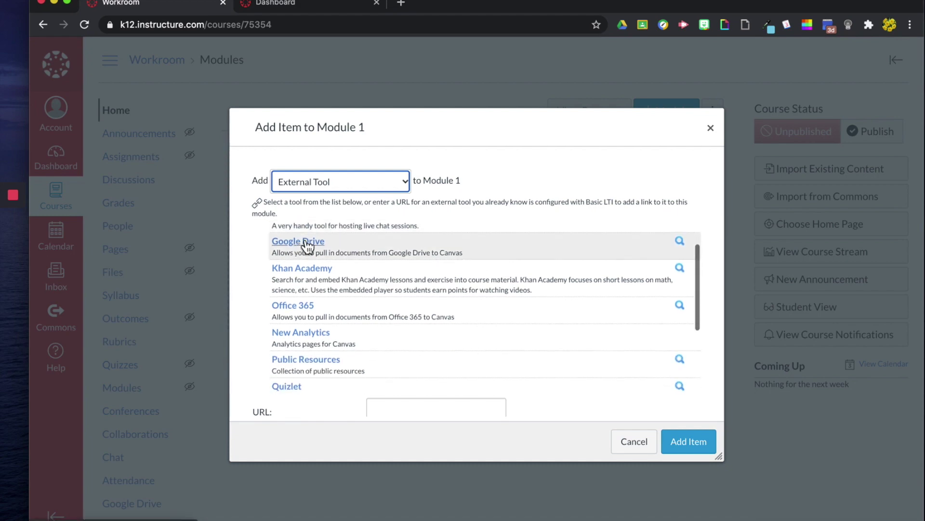
scroll(308, 275, down, 2)
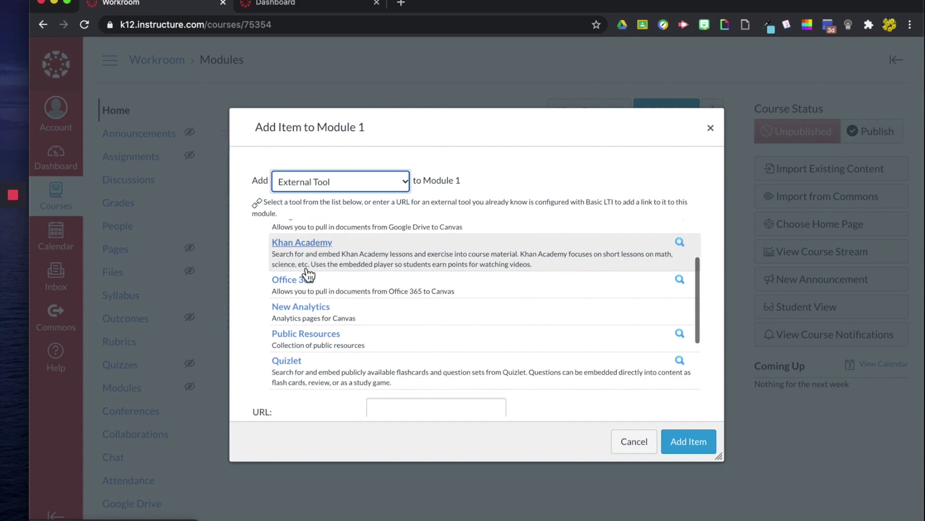
scroll(307, 289, down, 3)
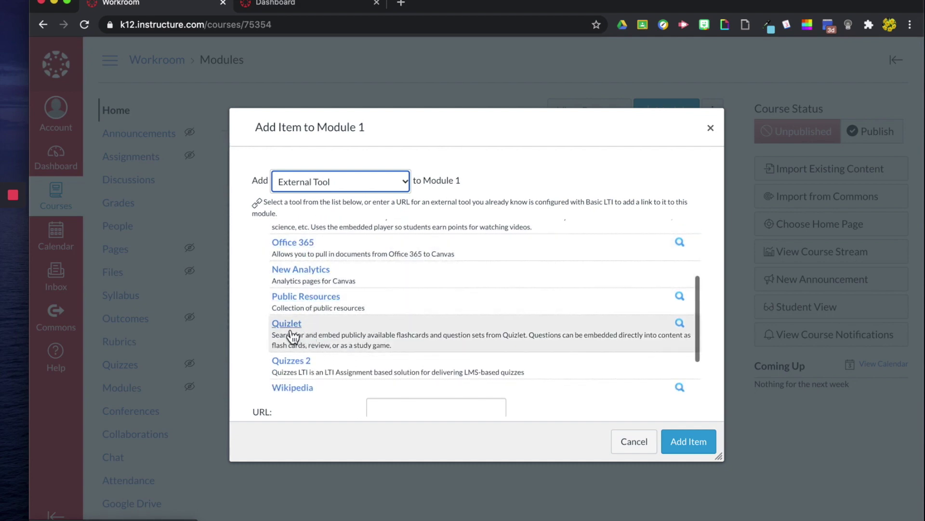
scroll(296, 333, down, 3)
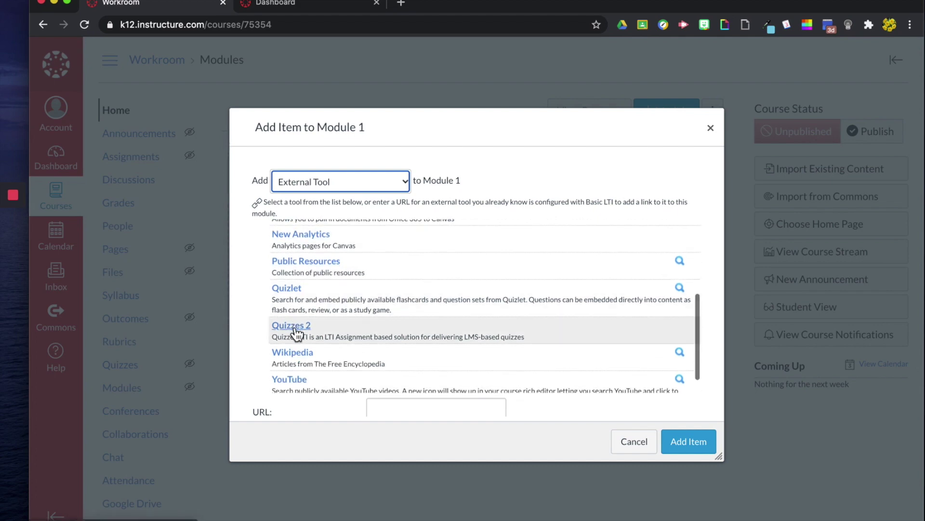
scroll(297, 333, down, 2)
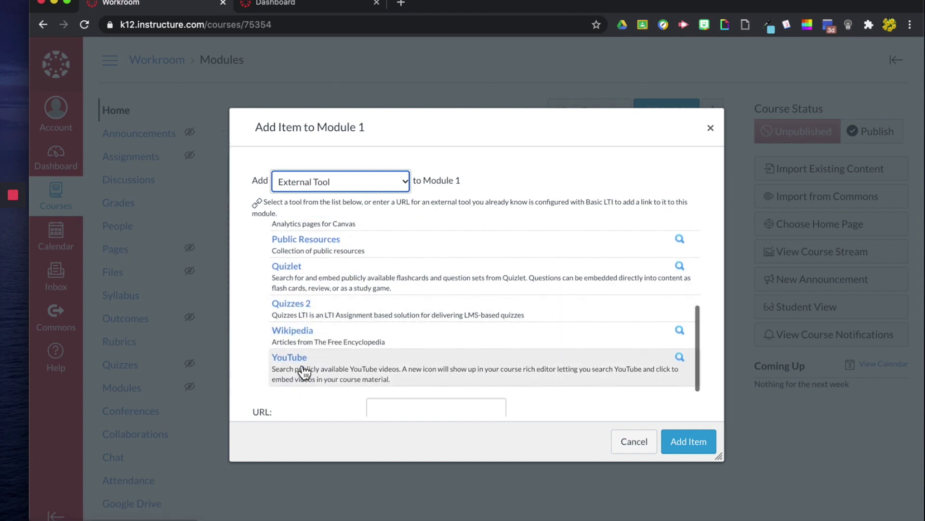
click(633, 440)
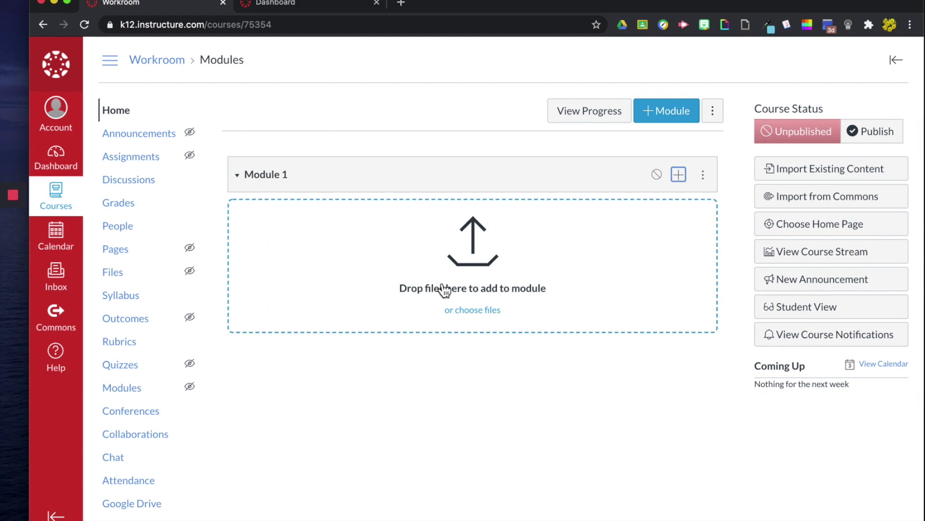
click(680, 174)
click(340, 186)
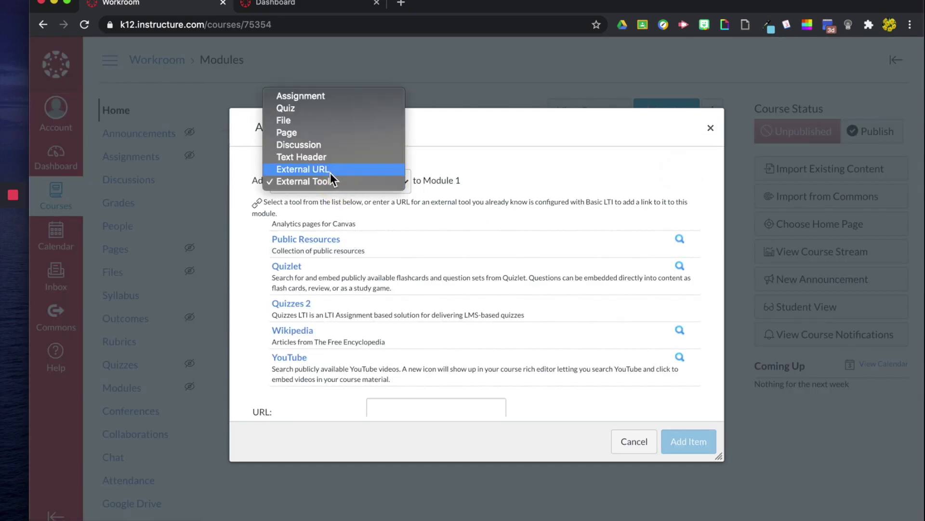
click(299, 96)
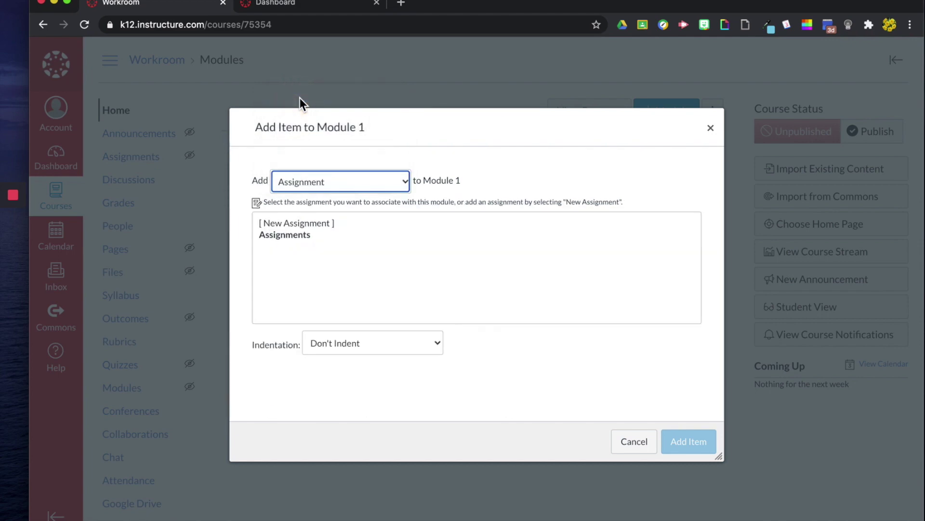
click(316, 183)
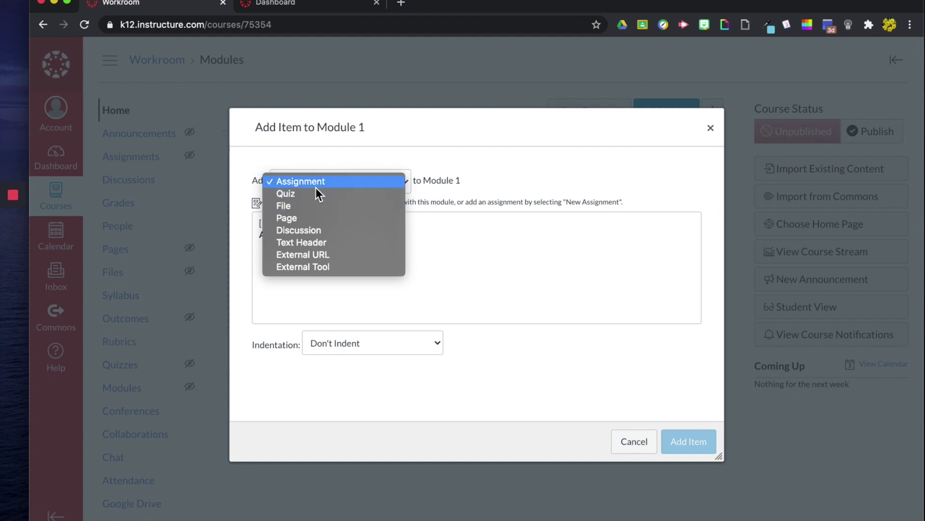
click(438, 248)
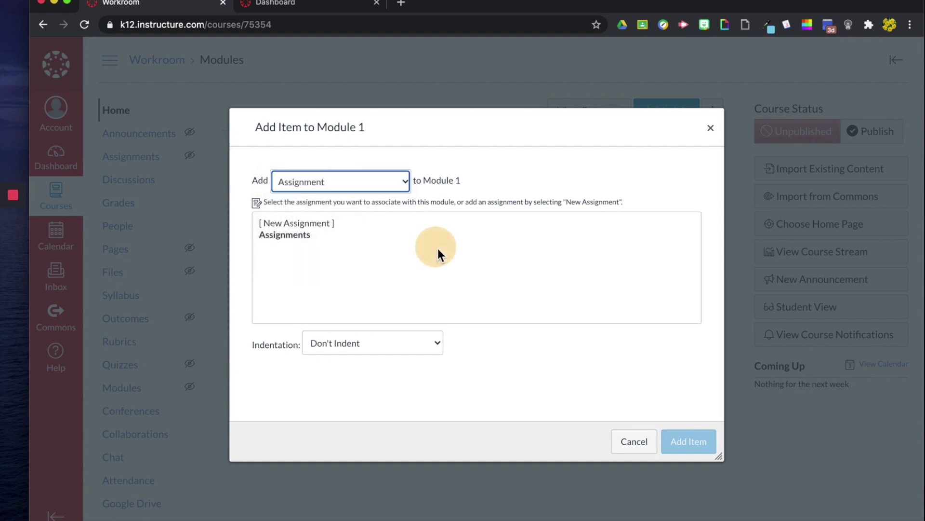
click(710, 127)
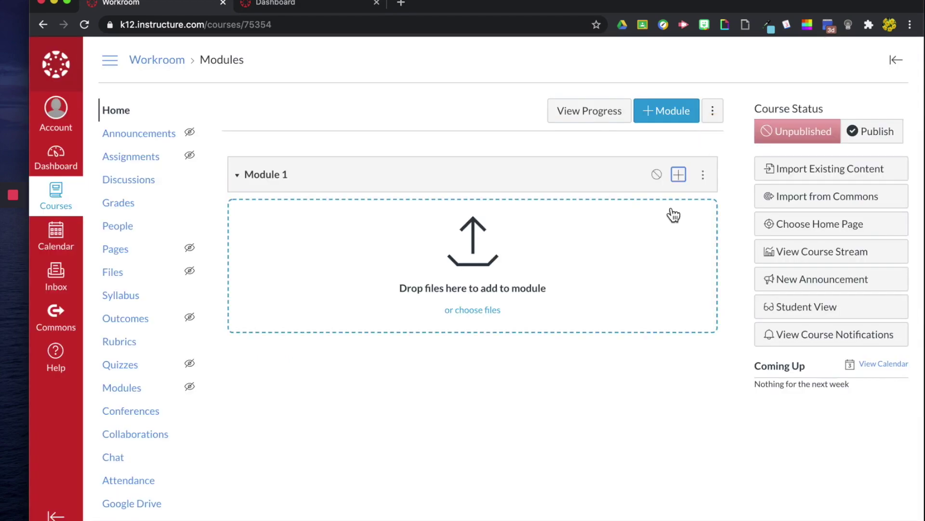
Publish then unpublish Module 1, open and close its Edit settings, and review its actions menu.
click(659, 181)
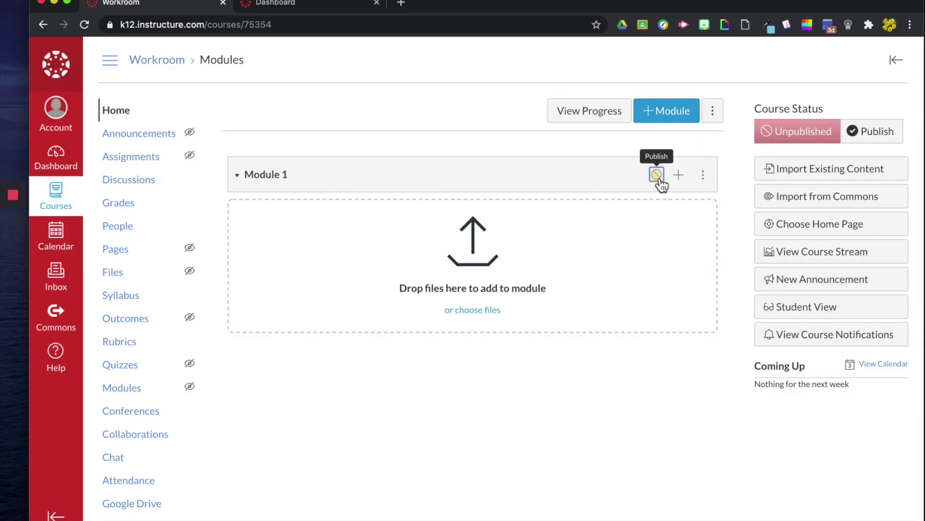
click(658, 183)
click(703, 179)
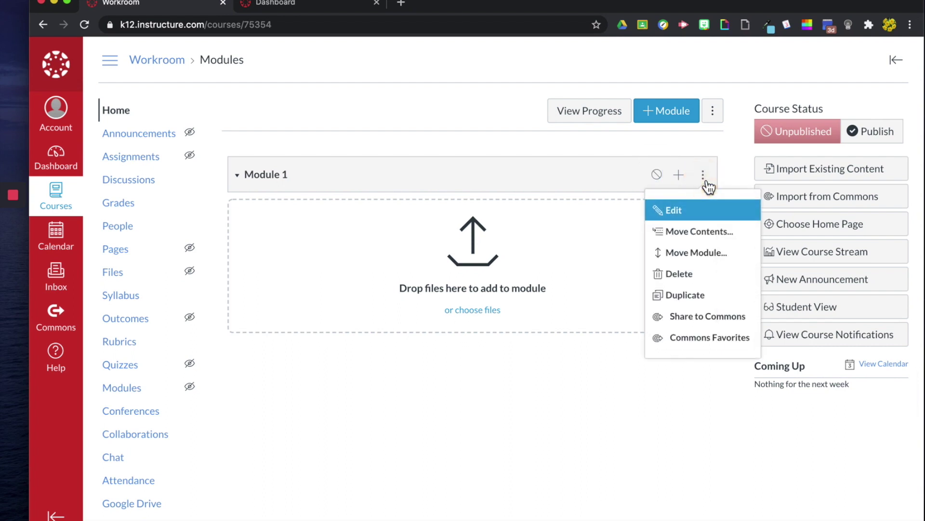
click(694, 216)
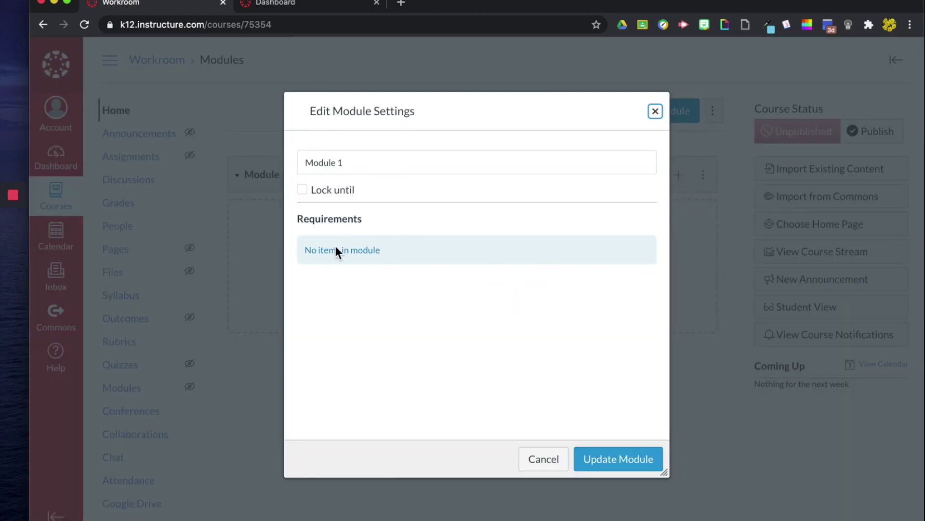
drag(311, 252, 439, 254)
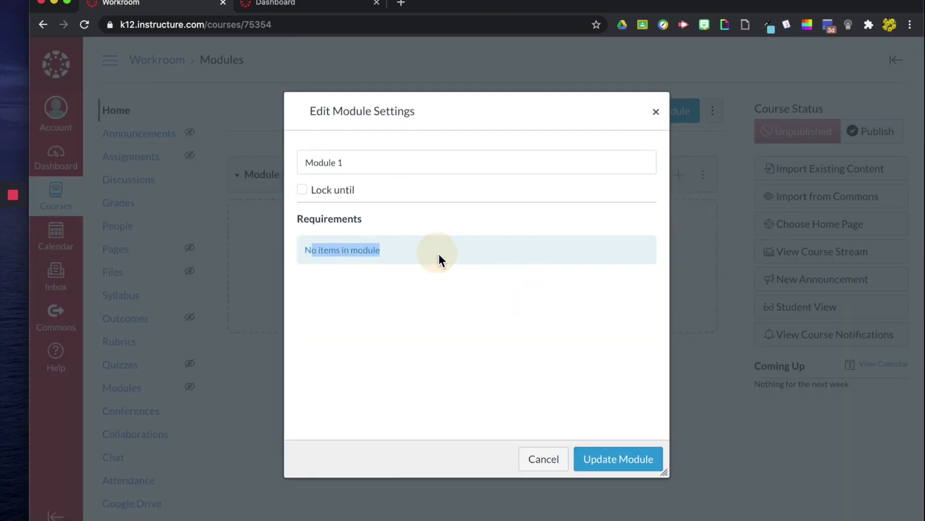
click(656, 112)
click(705, 176)
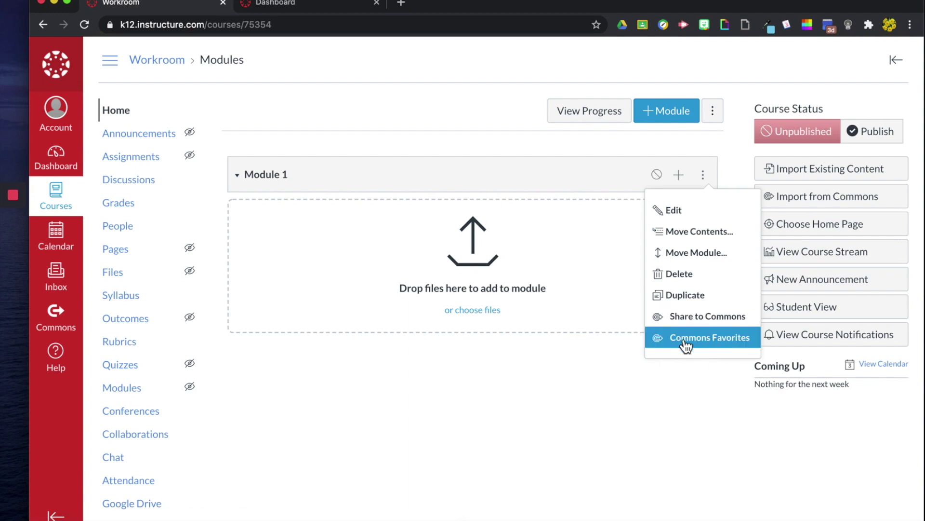
click(565, 424)
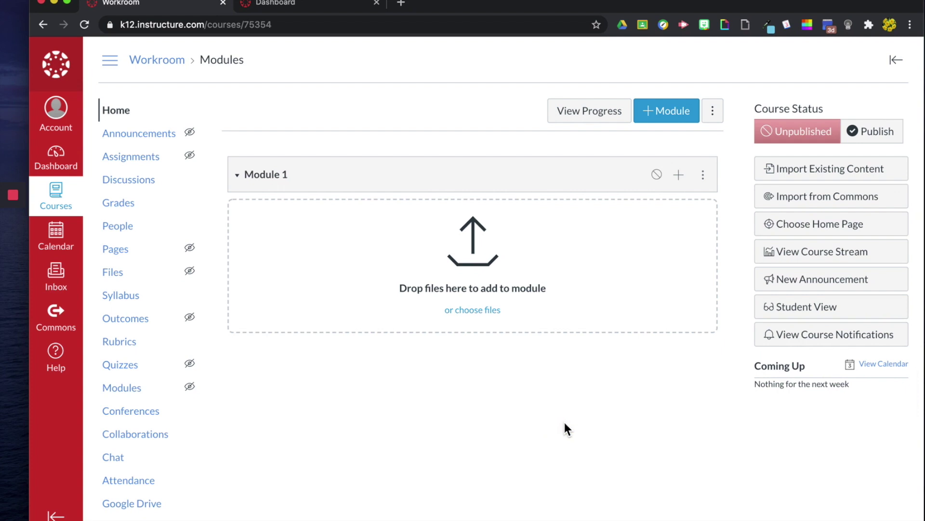